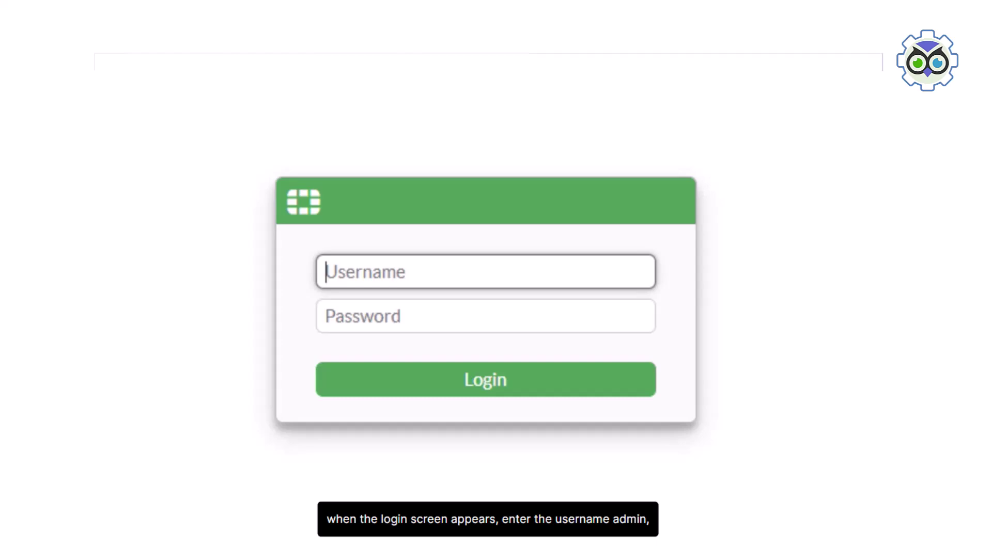
pyautogui.write('admin')
# Log in to FortiGate as admin with the entered password
pyautogui.press('Tab')
pyautogui.write('••••••')
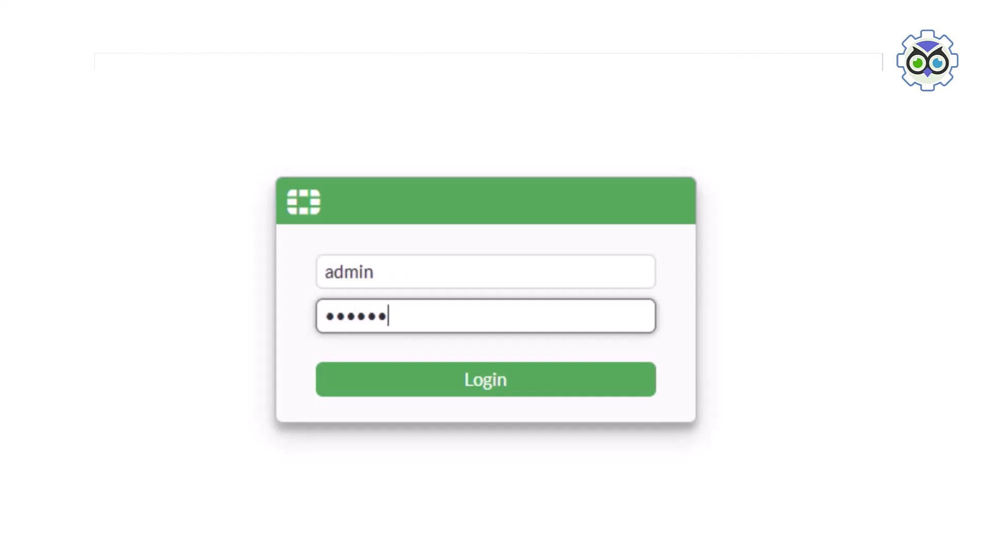
pyautogui.write('••')
pyautogui.press('Return')
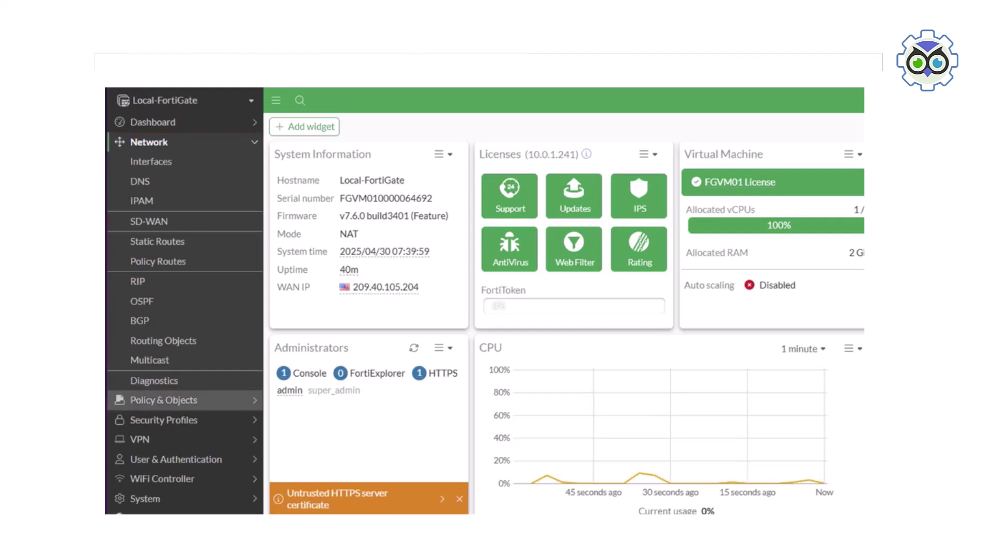
# Expand the Policy & Objects menu in the sidebar
pyautogui.click(164, 400)
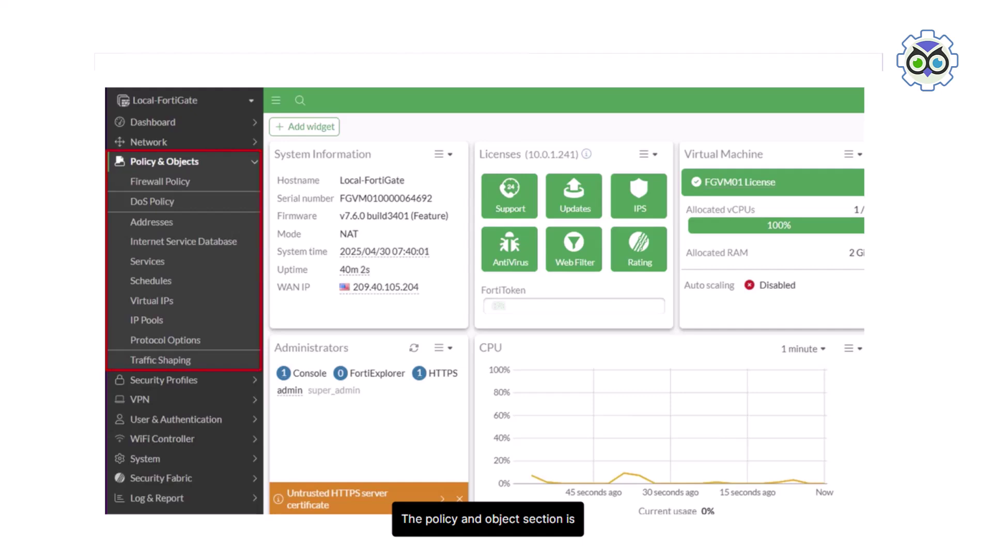